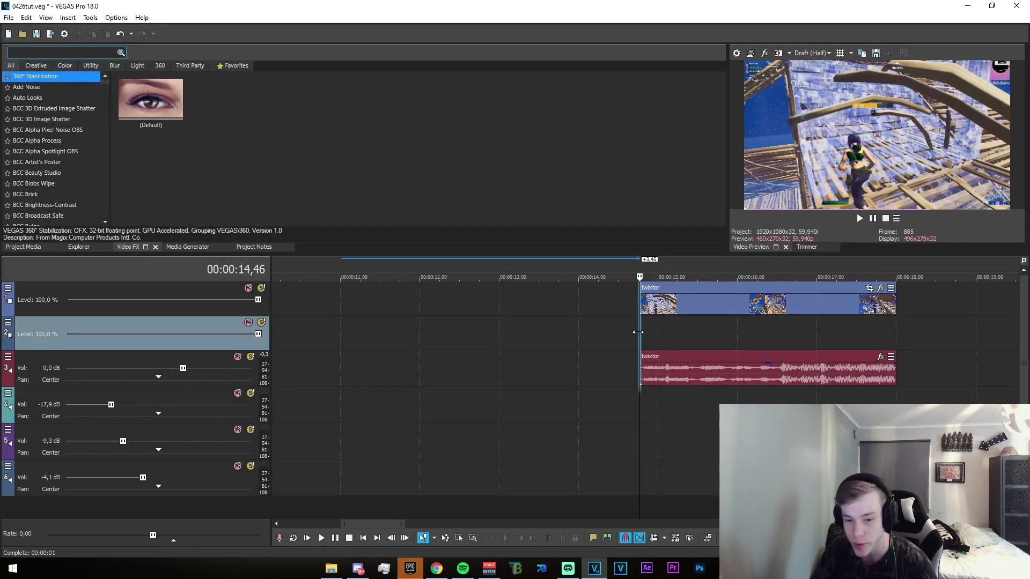
# Step: Play and scrub through the twixtor clip from its start to review the gameplay before editing
pyautogui.press('space')
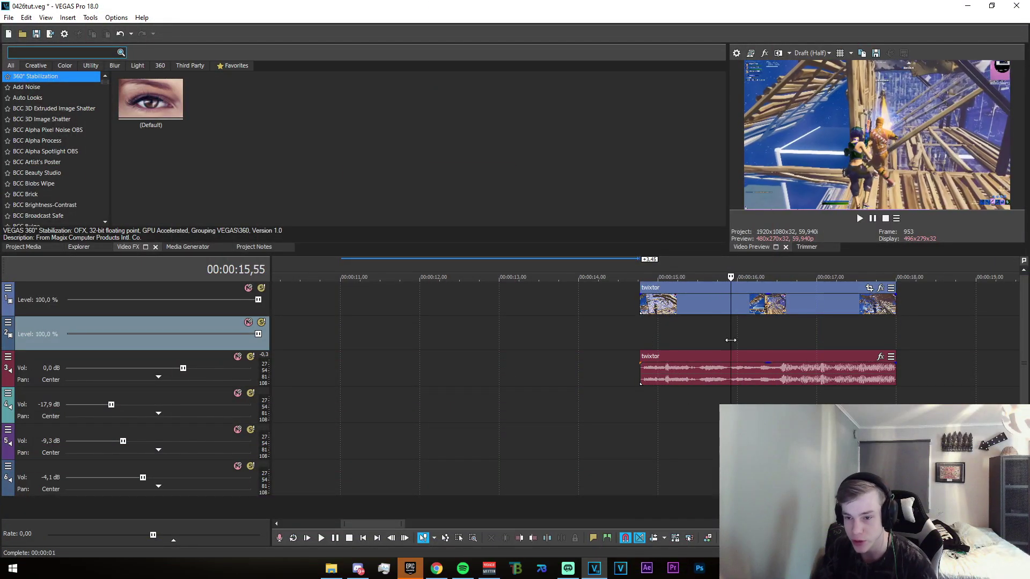
pyautogui.click(740, 353)
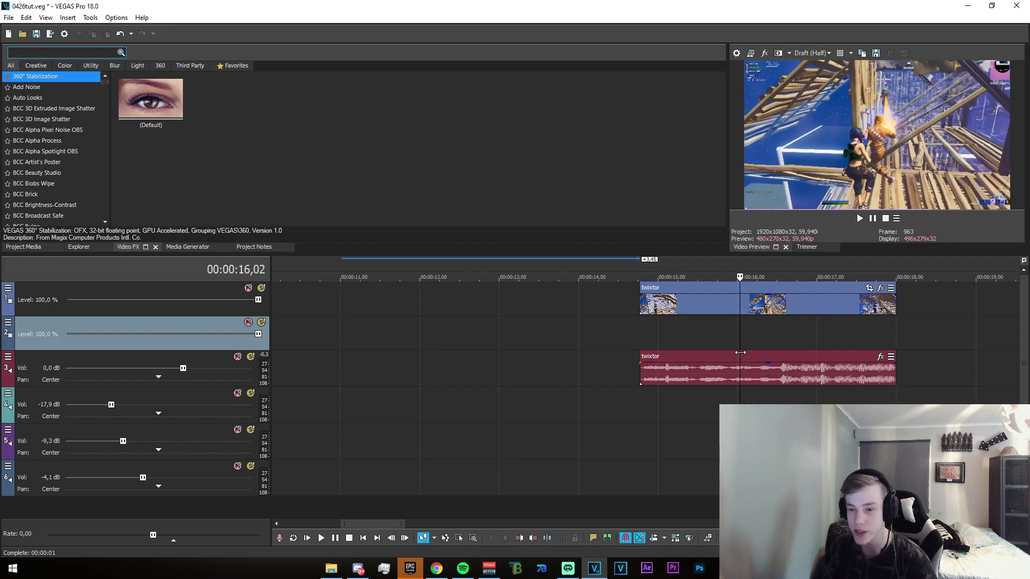
pyautogui.moveTo(740, 352); pyautogui.dragTo(713, 362)
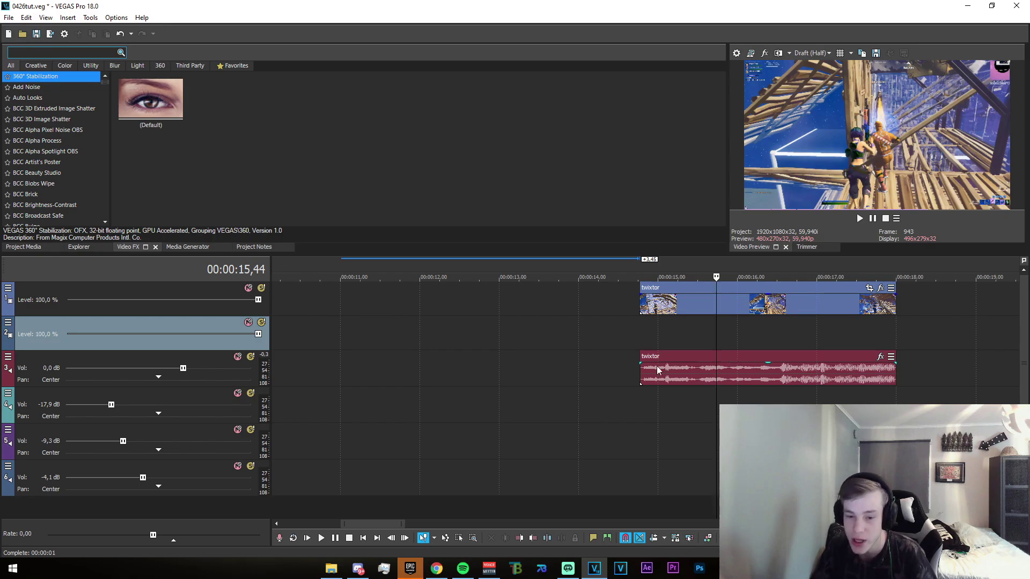
pyautogui.moveTo(641, 335)
pyautogui.mouseDown()
pyautogui.moveTo(879, 347)
pyautogui.moveTo(646, 334)
pyautogui.mouseUp()
pyautogui.press('space')
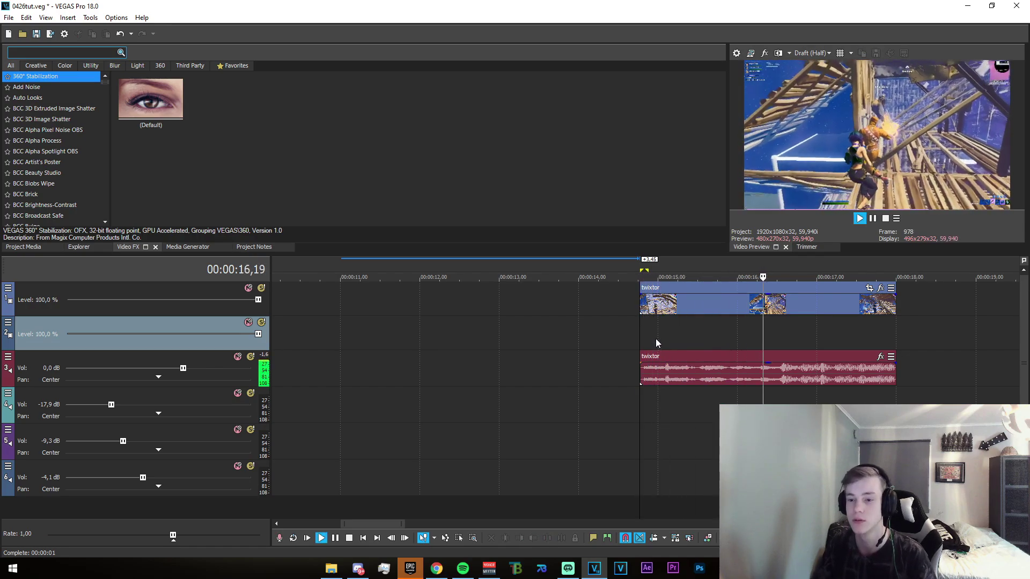
pyautogui.press('space')
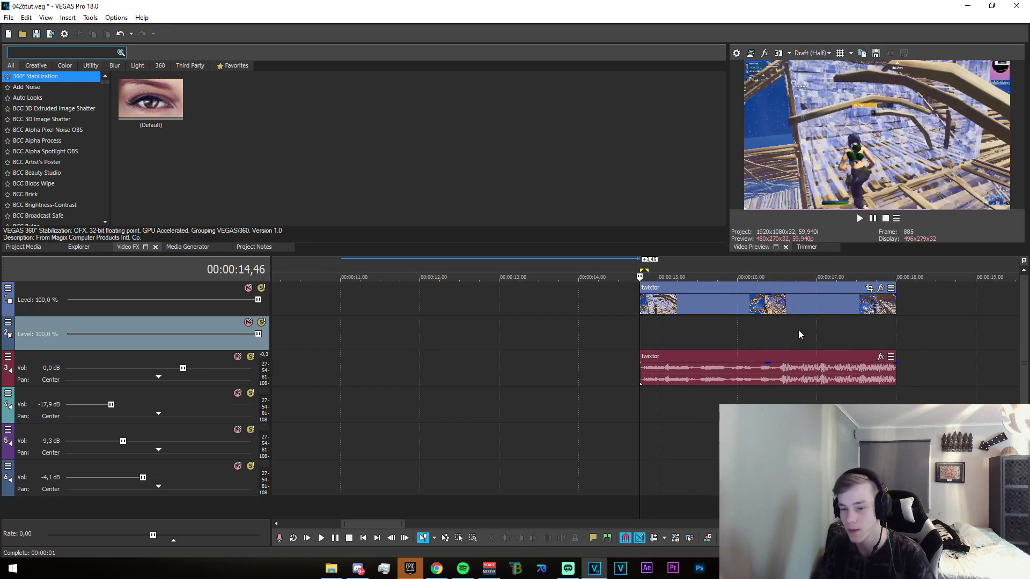
# Step: Split the twixtor video event at 00:00:16,33, where the shot lands and the 170 damage number shows
pyautogui.click(788, 338)
pyautogui.scroll(1, 778, 346)
pyautogui.scroll(2, 777, 346)
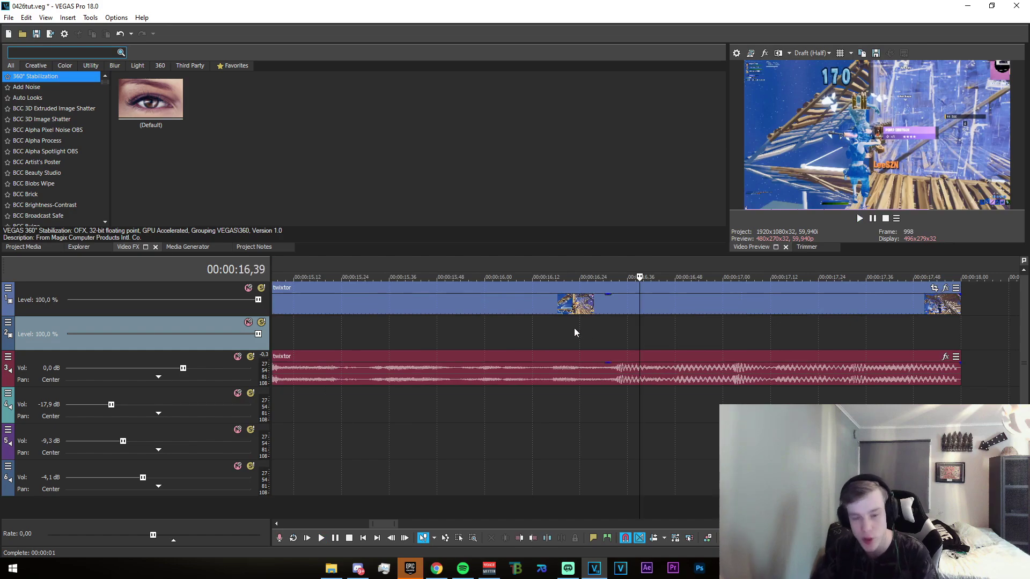
pyautogui.click(615, 344)
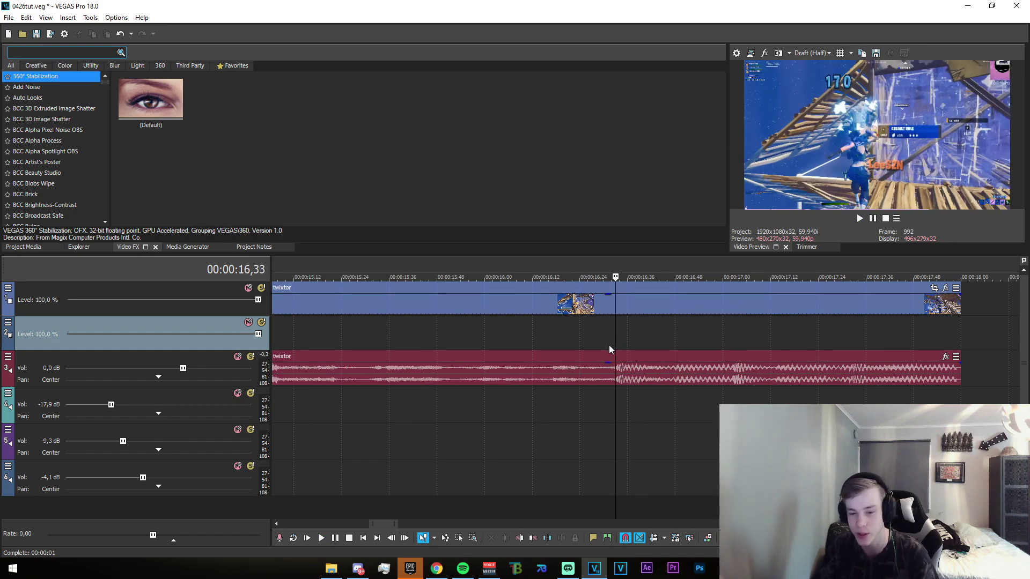
pyautogui.scroll(2, 584, 348)
pyautogui.moveTo(496, 348); pyautogui.dragTo(639, 337)
pyautogui.click(641, 304)
pyautogui.press('s')
pyautogui.scroll(-5, 648, 332)
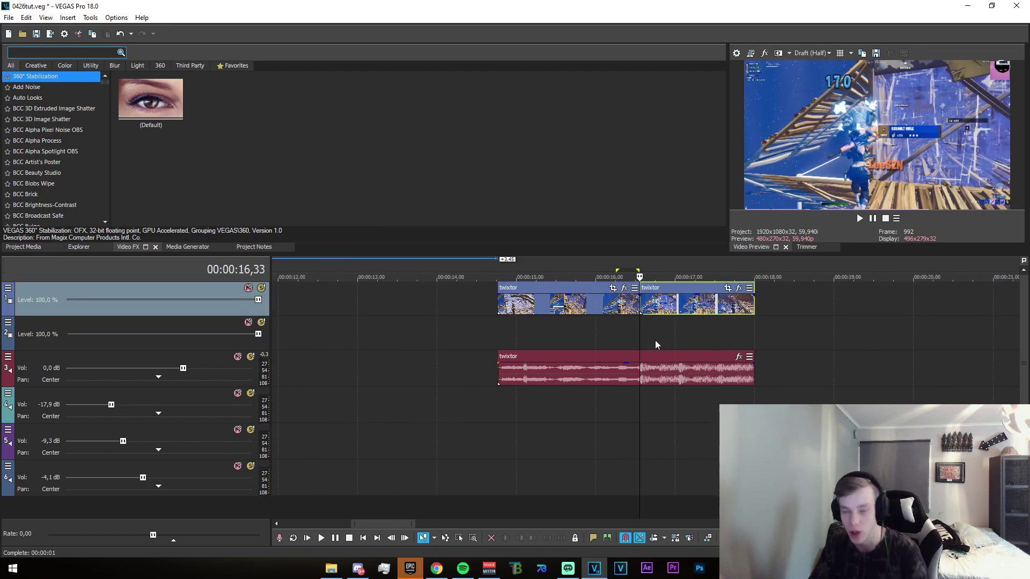
# Step: Add the Sack Impact Normal filter package to the video segment after the split
pyautogui.scroll(4, 738, 338)
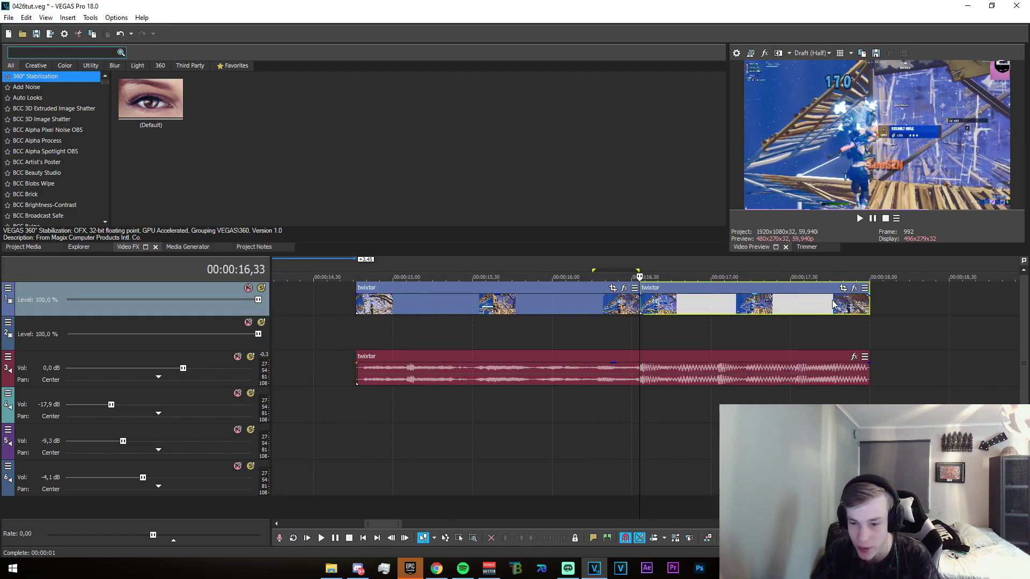
pyautogui.click(855, 289)
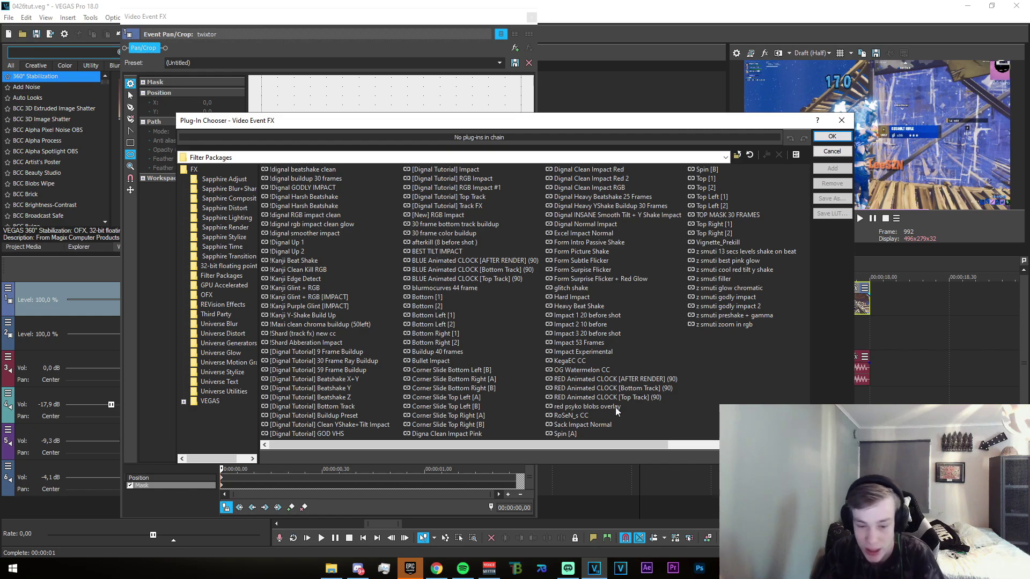
pyautogui.click(595, 424)
pyautogui.click(832, 169)
pyautogui.click(831, 140)
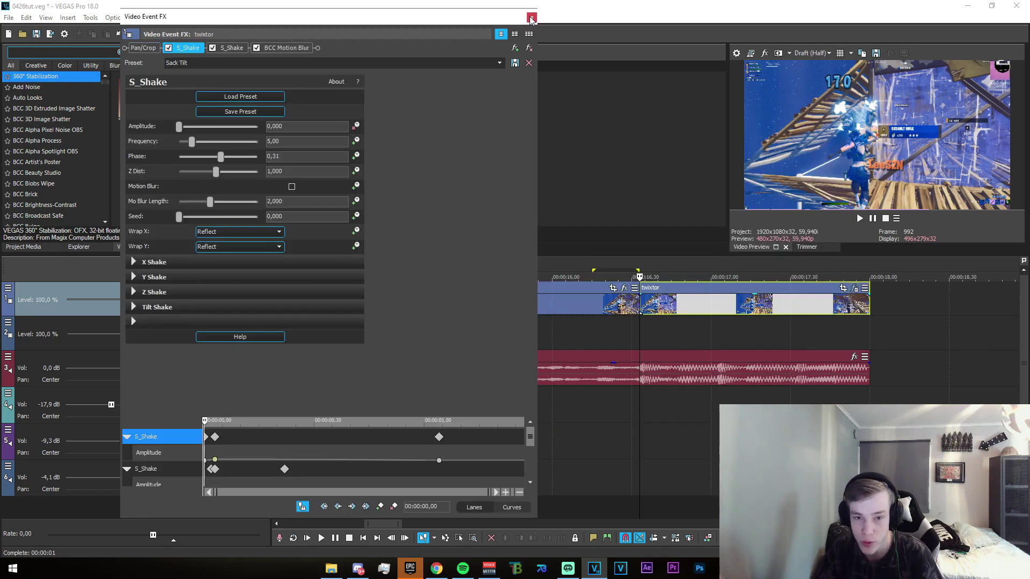
pyautogui.click(532, 17)
# Step: Split the video before the impact cut at 00:00:15,34, 59 frames ahead of it
pyautogui.moveTo(581, 331); pyautogui.dragTo(694, 339)
pyautogui.click(638, 327)
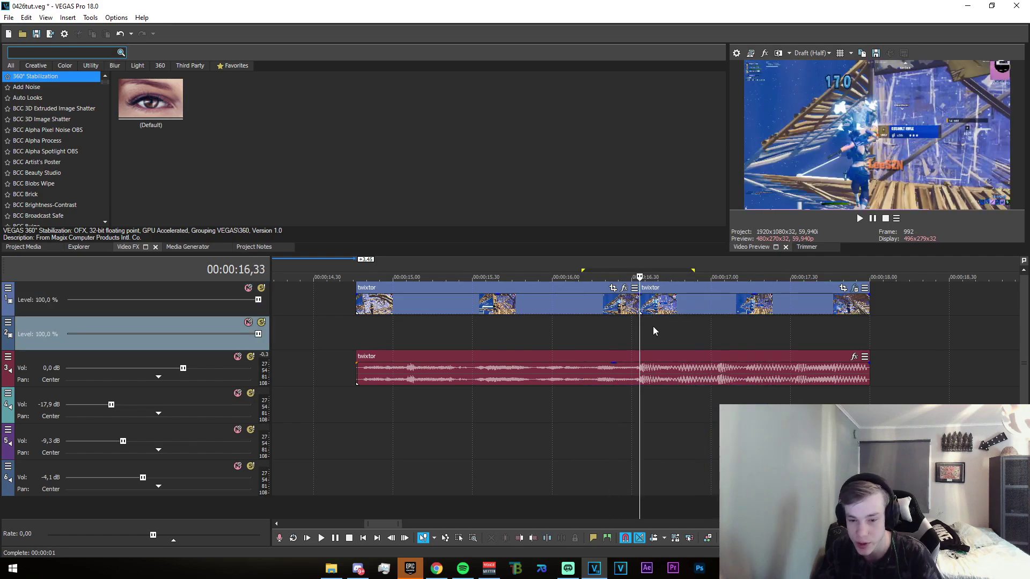
pyautogui.scroll(4, 659, 326)
pyautogui.click(640, 304)
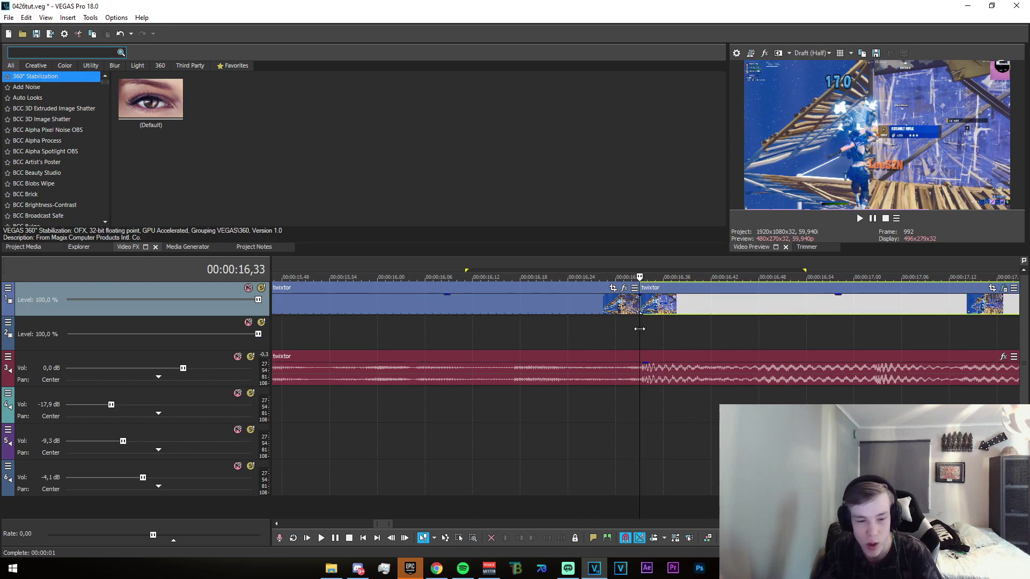
pyautogui.moveTo(639, 329); pyautogui.dragTo(281, 349)
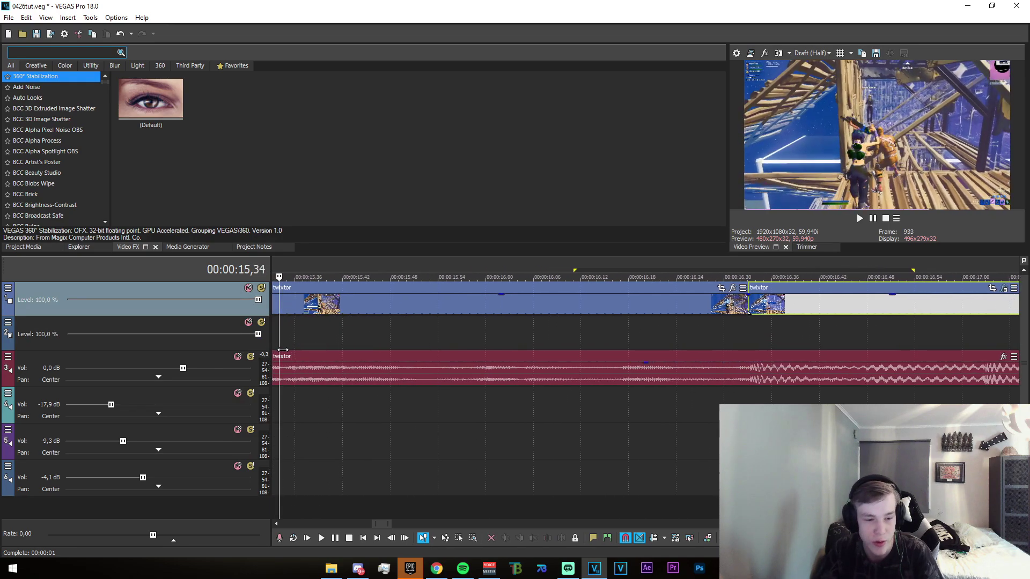
pyautogui.click(284, 310)
# Step: Add the [Dignal Tutorial] 59 Frame Buildup filter package to the segment just before the impact
pyautogui.click(732, 288)
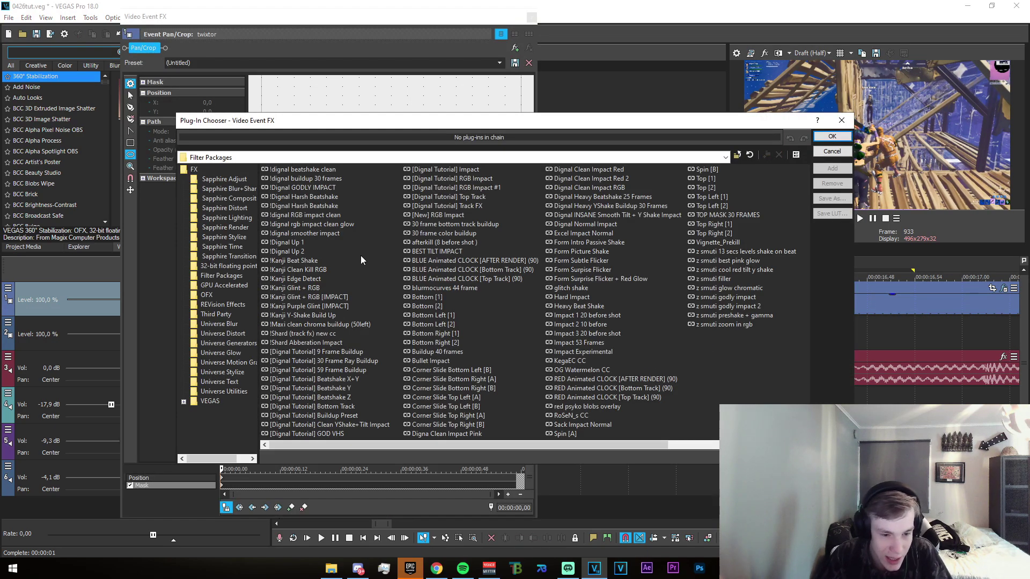
pyautogui.click(346, 370)
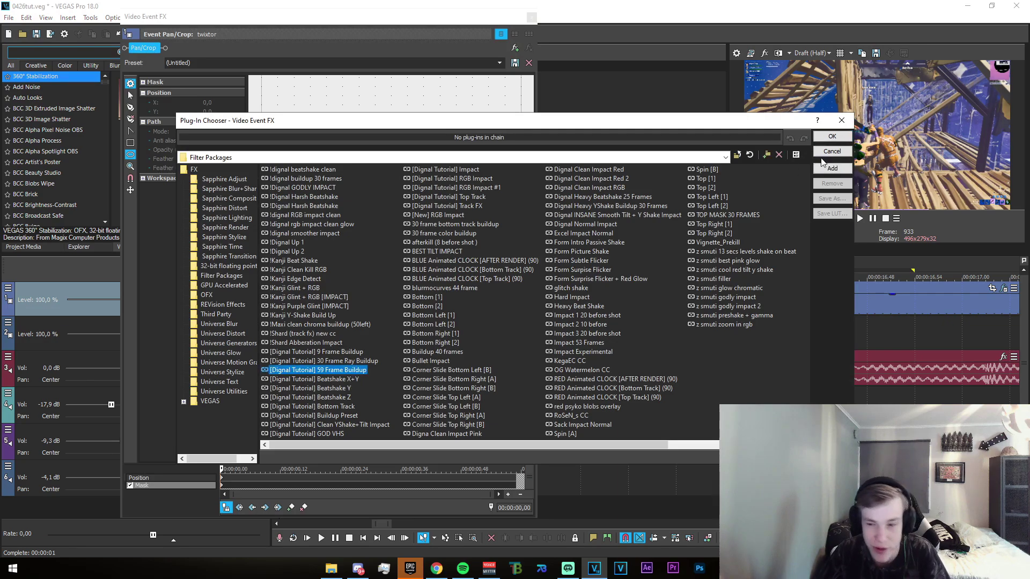
pyautogui.click(832, 168)
pyautogui.click(831, 136)
pyautogui.click(531, 18)
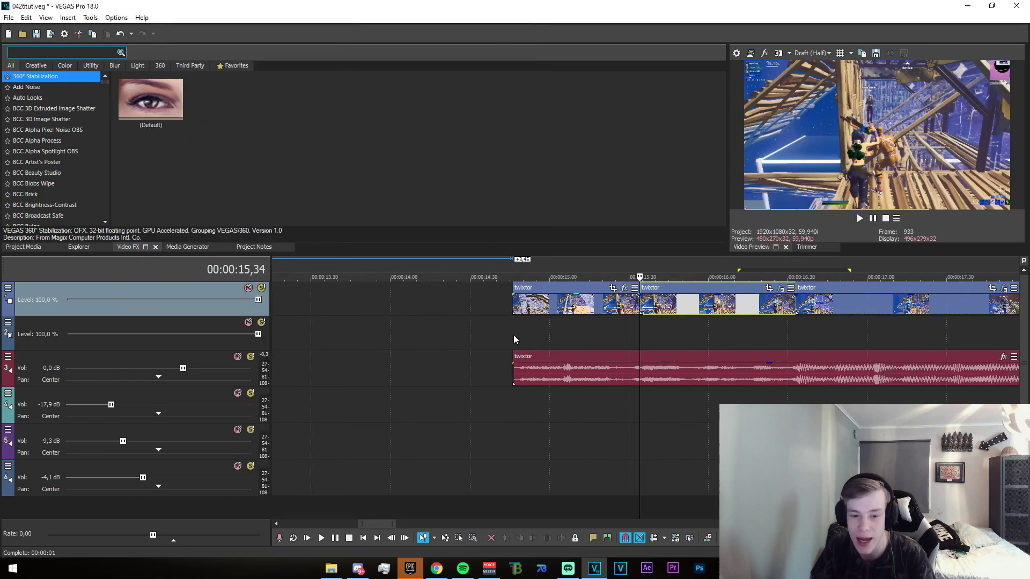
# Step: Open the buildup segment's effects and examine the S_BlurMoCurves Z Dist keyframes and the Center setting
pyautogui.moveTo(638, 333); pyautogui.dragTo(732, 338)
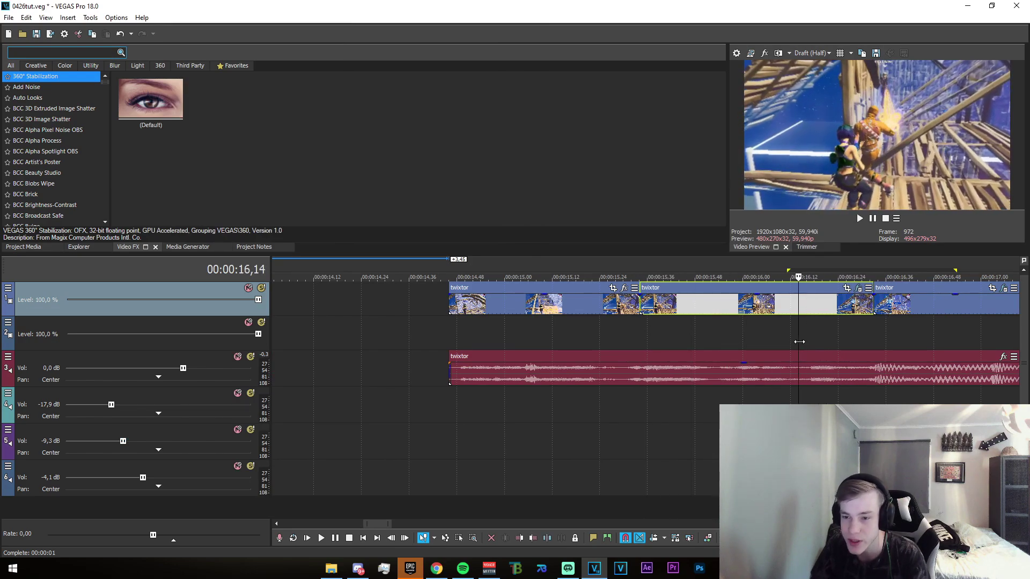
pyautogui.click(840, 319)
pyautogui.click(858, 288)
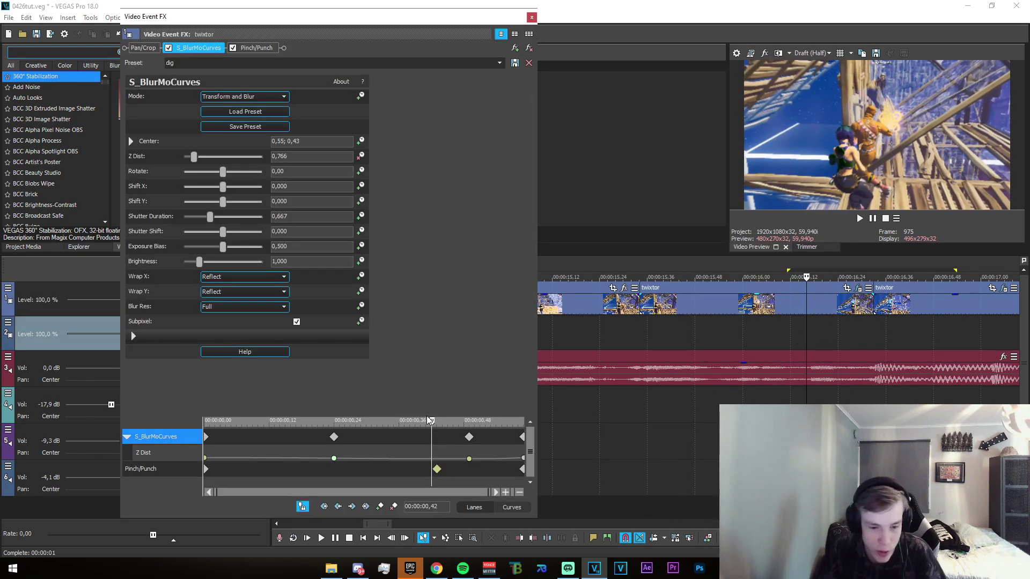
pyautogui.moveTo(426, 413); pyautogui.dragTo(302, 328)
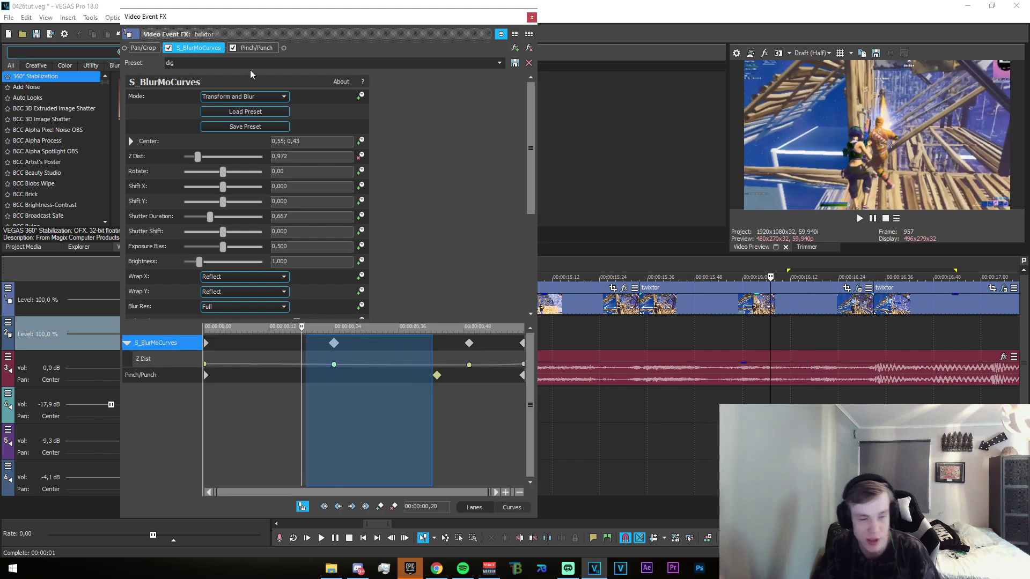
pyautogui.click(206, 365)
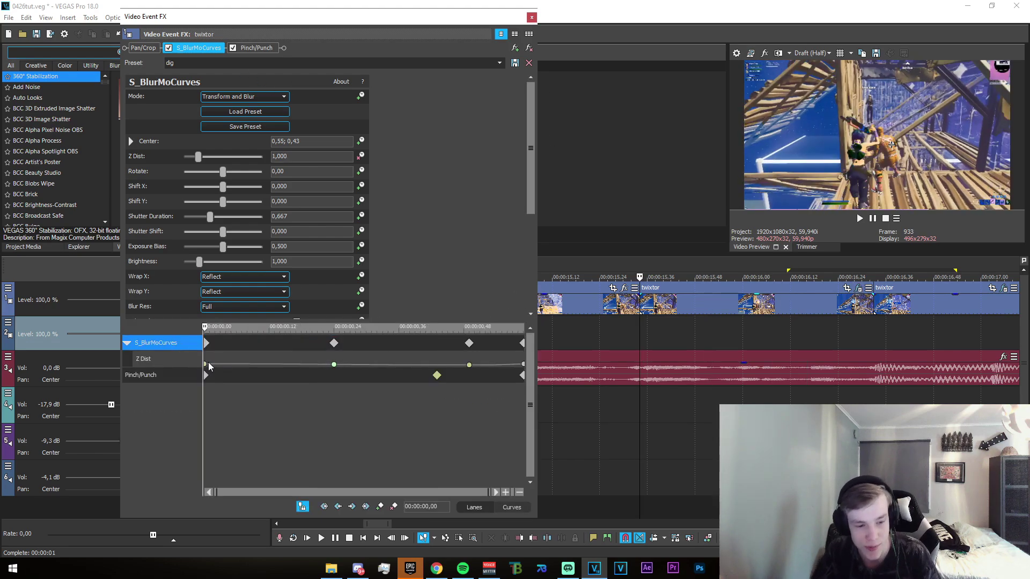
pyautogui.moveTo(333, 366)
pyautogui.moveTo(205, 336); pyautogui.dragTo(342, 351)
pyautogui.click(342, 365)
pyautogui.click(344, 366)
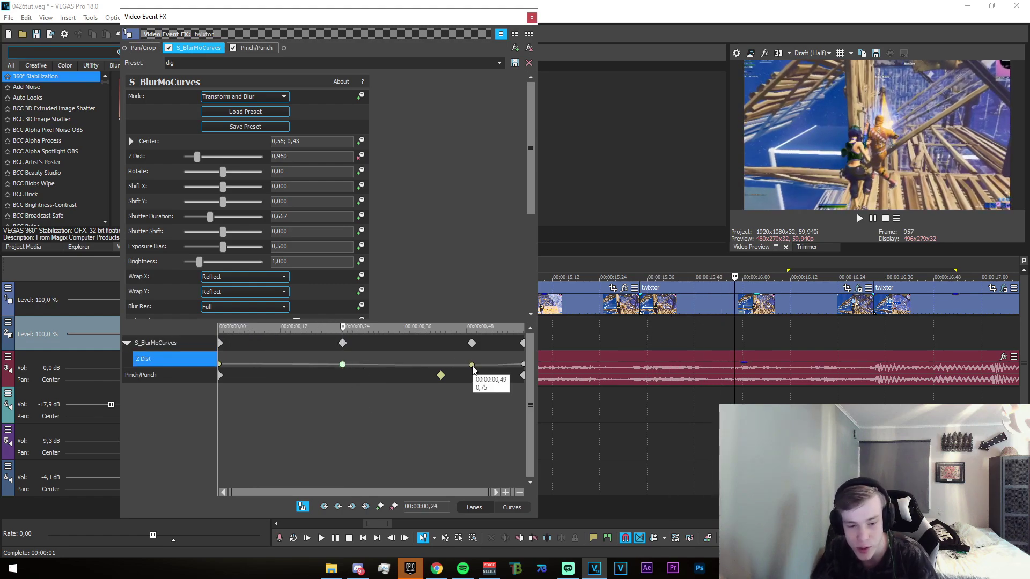
pyautogui.moveTo(342, 343); pyautogui.dragTo(452, 370)
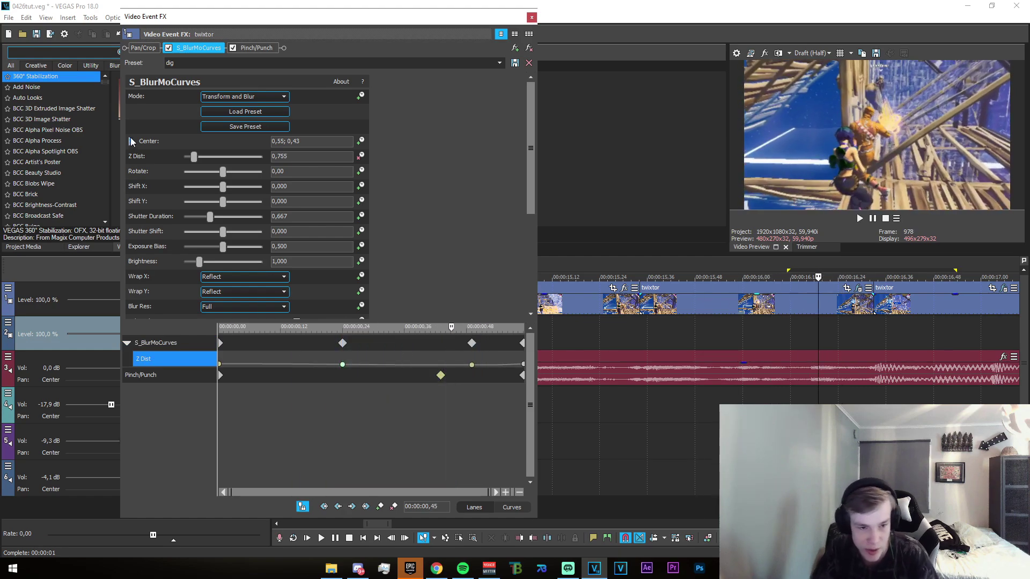
pyautogui.click(133, 139)
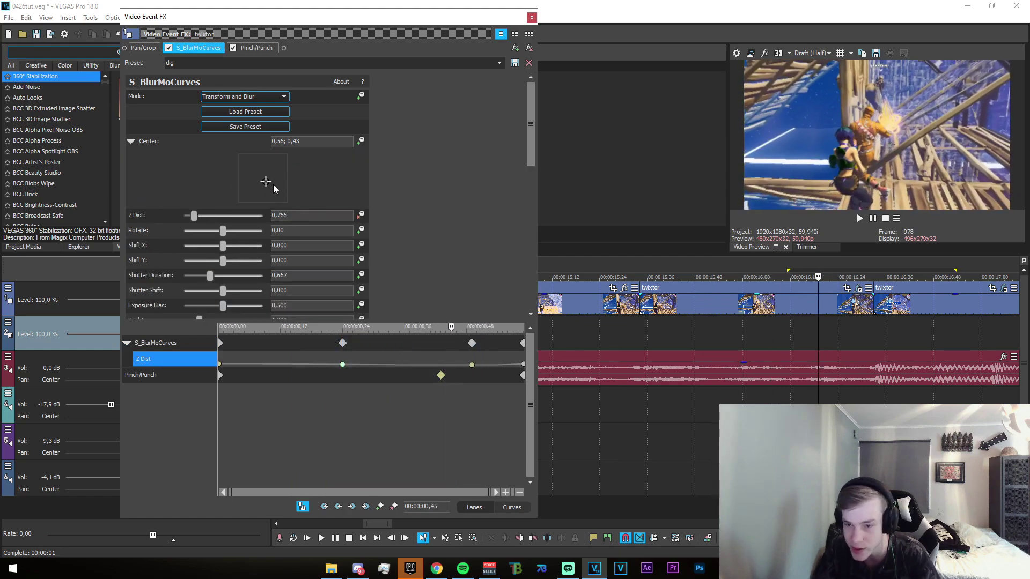
# Step: Examine the Pinch/Punch keyframes by scrubbing from 00:00:00,43 to the end of the buildup, and close the effects window
pyautogui.moveTo(455, 334)
pyautogui.mouseDown()
pyautogui.moveTo(470, 339)
pyautogui.moveTo(473, 365)
pyautogui.moveTo(482, 343)
pyautogui.moveTo(524, 349)
pyautogui.moveTo(462, 359)
pyautogui.moveTo(443, 332)
pyautogui.mouseUp()
pyautogui.click(453, 389)
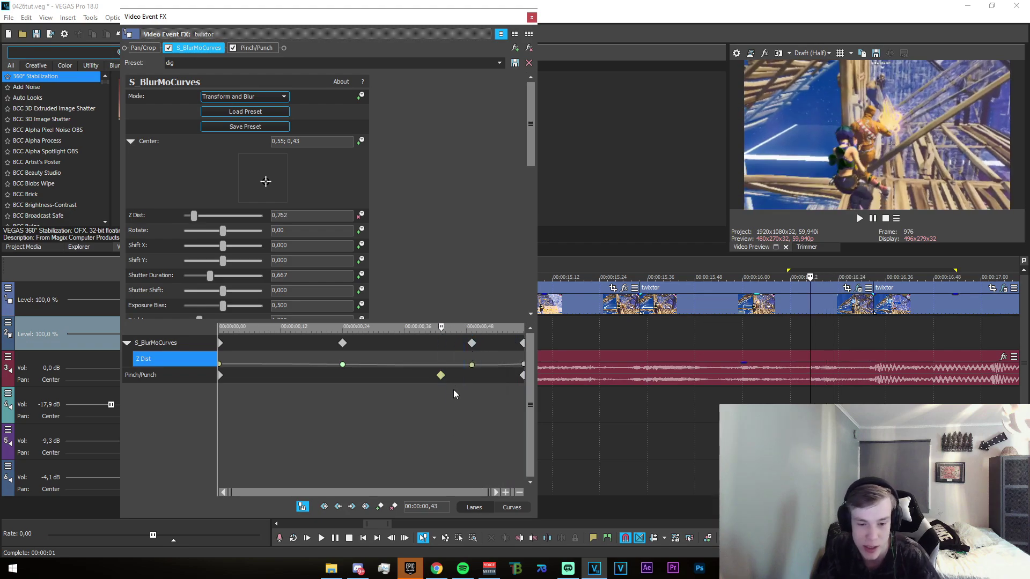
pyautogui.click(442, 377)
pyautogui.moveTo(443, 329); pyautogui.dragTo(534, 333)
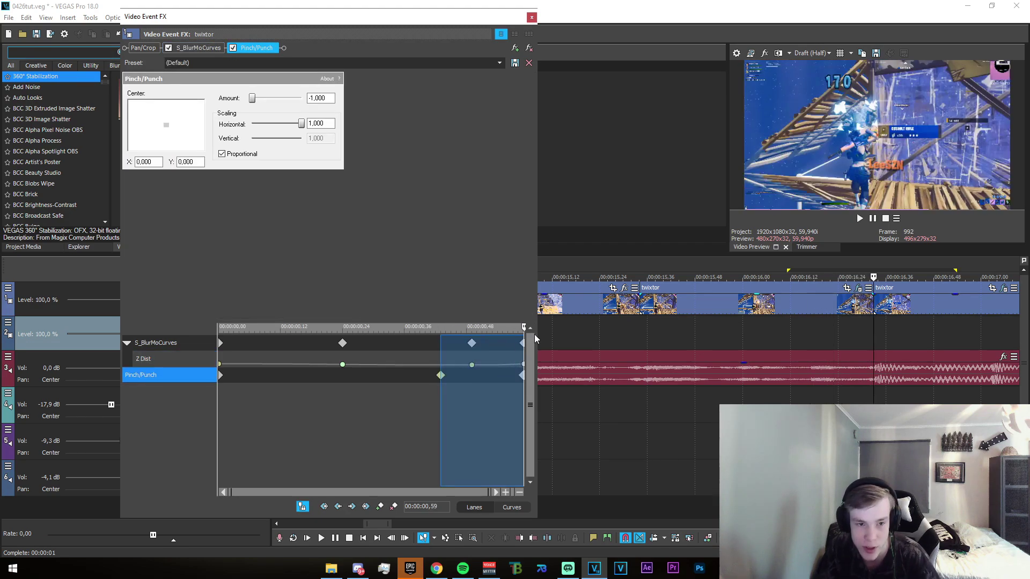
pyautogui.click(437, 369)
pyautogui.click(441, 375)
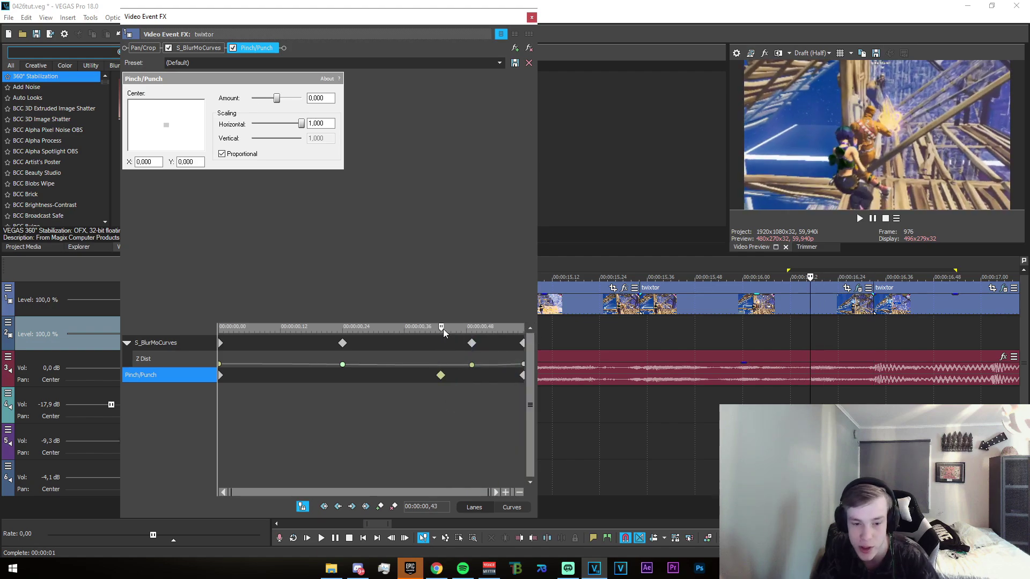
pyautogui.moveTo(443, 330); pyautogui.dragTo(468, 355)
pyautogui.click(479, 368)
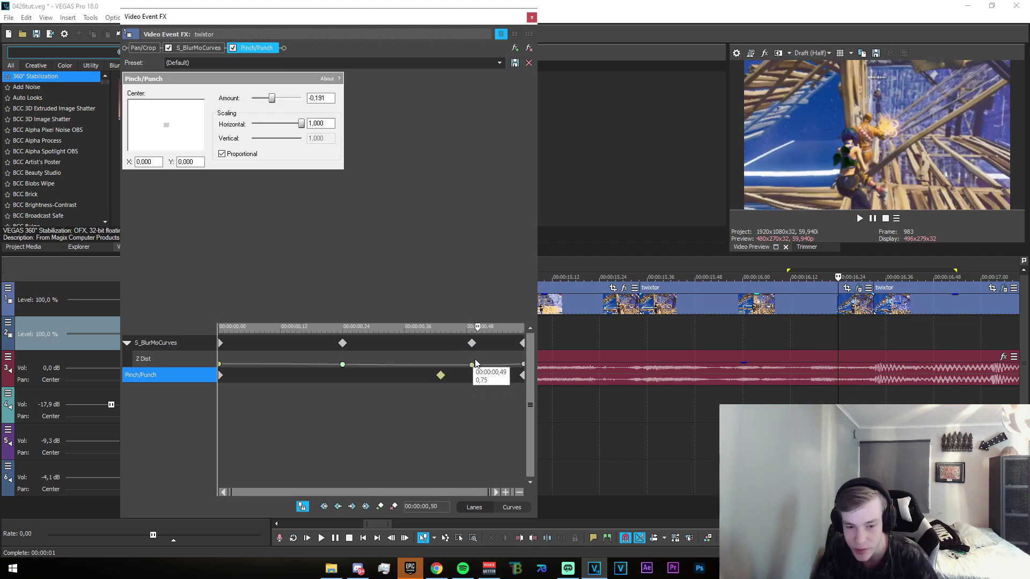
pyautogui.moveTo(483, 338); pyautogui.dragTo(518, 384)
pyautogui.click(533, 18)
# Step: Open the impact segment's effects and inspect its BCC Motion Blur settings
pyautogui.scroll(-3, 643, 322)
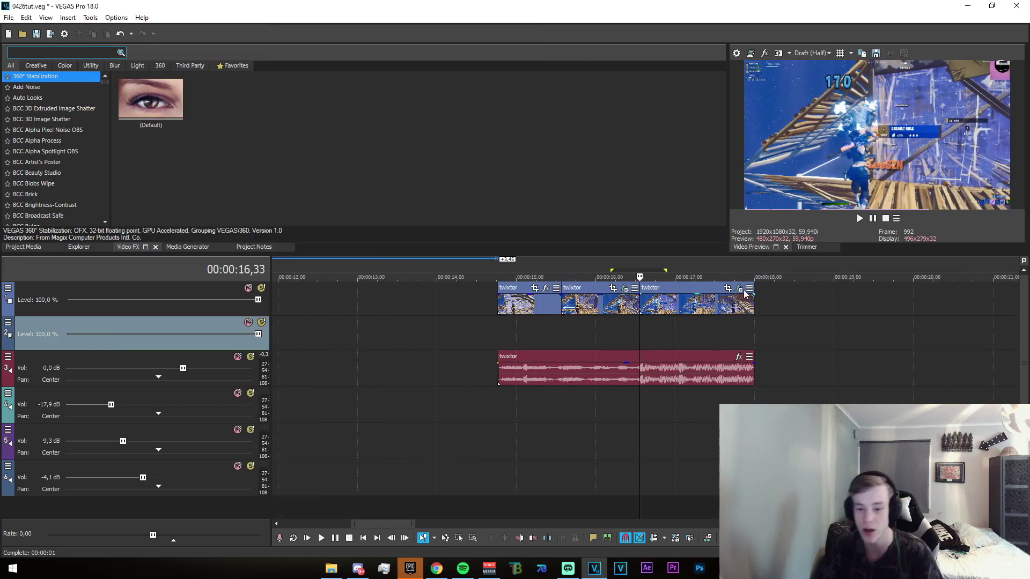
pyautogui.click(738, 289)
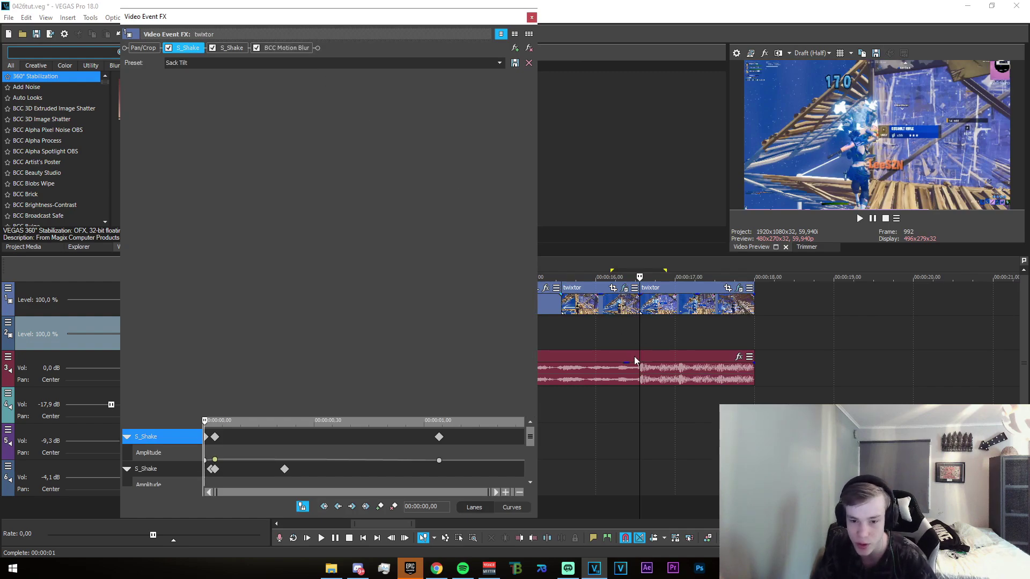
pyautogui.scroll(3, 636, 355)
pyautogui.moveTo(655, 332)
pyautogui.mouseDown()
pyautogui.moveTo(782, 336)
pyautogui.moveTo(649, 344)
pyautogui.moveTo(632, 334)
pyautogui.moveTo(641, 332)
pyautogui.mouseUp()
pyautogui.click(641, 332)
pyautogui.click(241, 79)
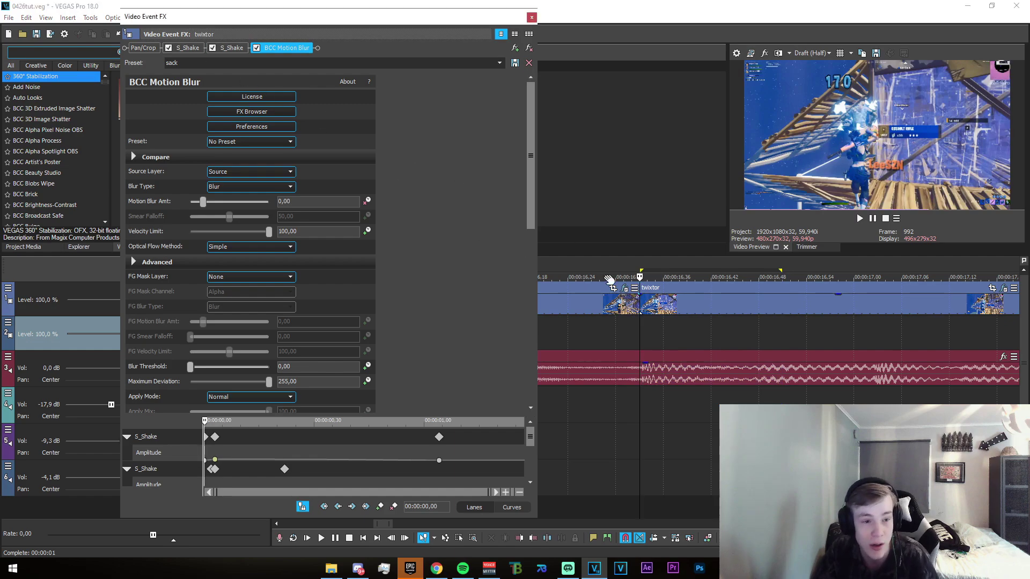
# Step: Inspect both S_Shake effects on the impact segment while scrubbing through its opening frames, and close the effects window
pyautogui.click(188, 48)
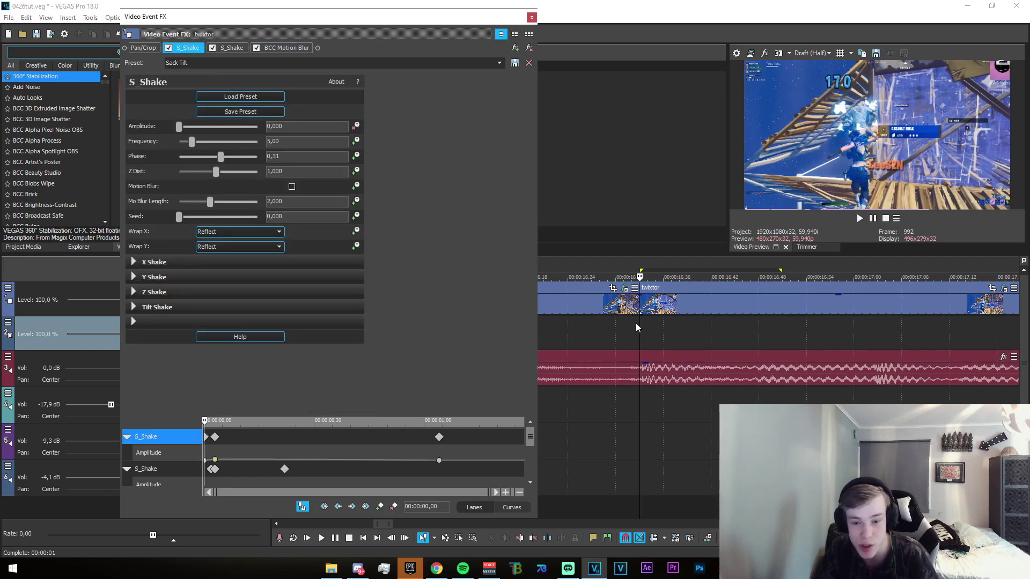
pyautogui.moveTo(639, 329); pyautogui.dragTo(707, 349)
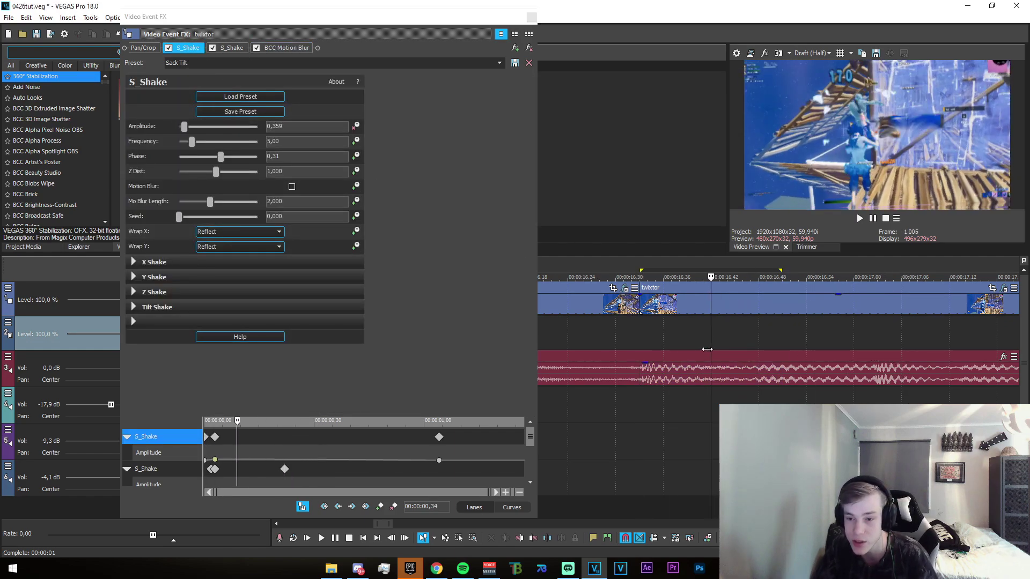
pyautogui.click(702, 349)
pyautogui.click(232, 48)
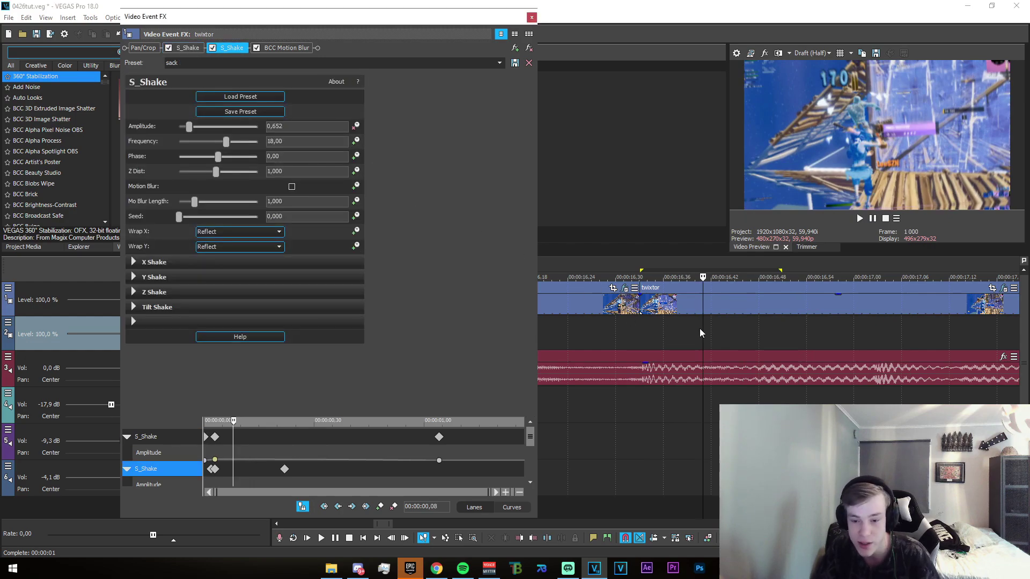
pyautogui.moveTo(700, 333); pyautogui.dragTo(774, 370)
pyautogui.click(530, 18)
pyautogui.scroll(-3, 506, 333)
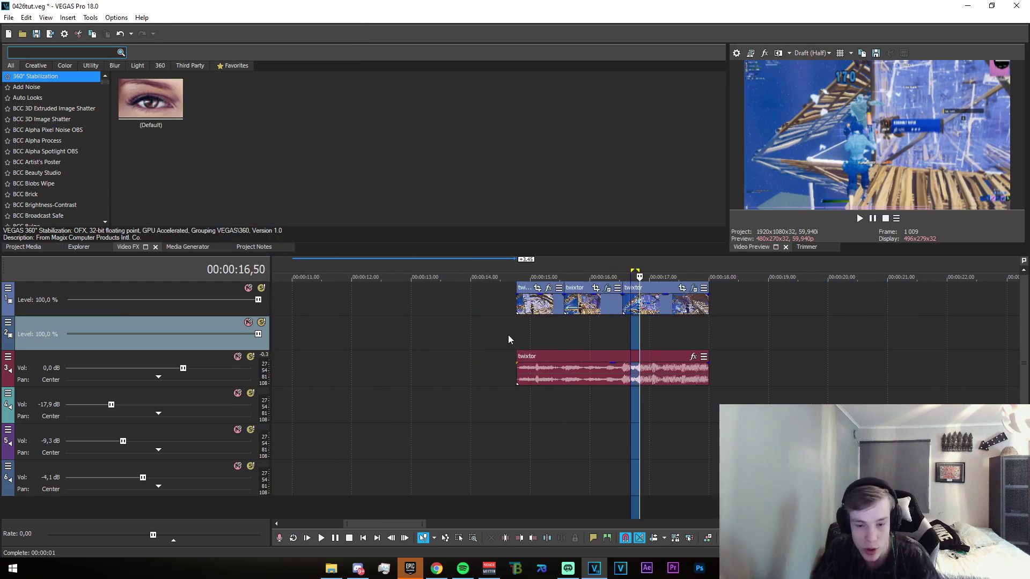
# Step: Add the Bassy swoosh sound to the fifth track and Gold pump Headshot to the fourth, aligned with the kill shot at 00:00:16,33
pyautogui.scroll(-3, 509, 338)
pyautogui.scroll(6, 598, 333)
pyautogui.click(591, 401)
pyautogui.scroll(-1, 578, 410)
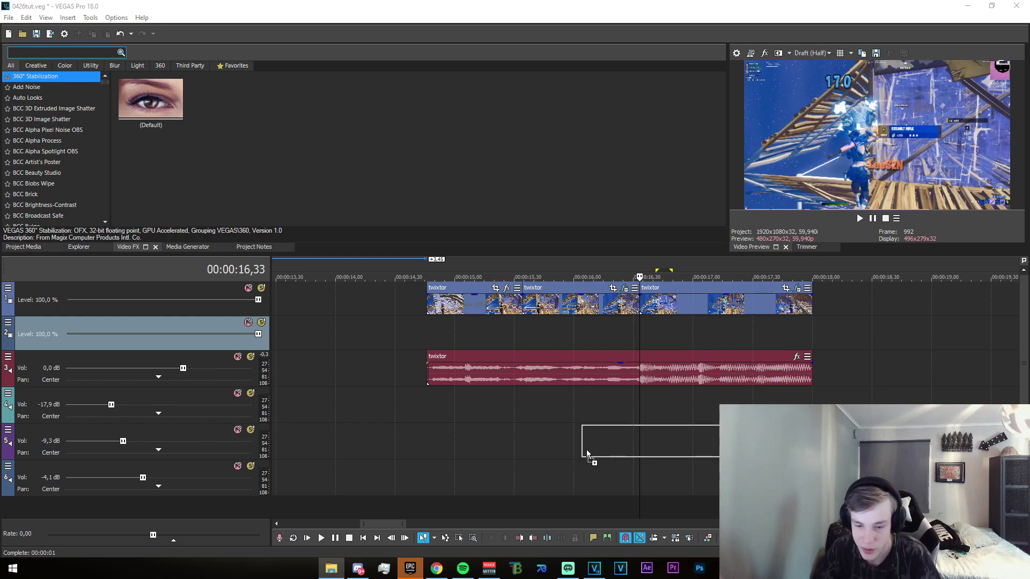
pyautogui.moveTo(587, 449); pyautogui.dragTo(697, 450)
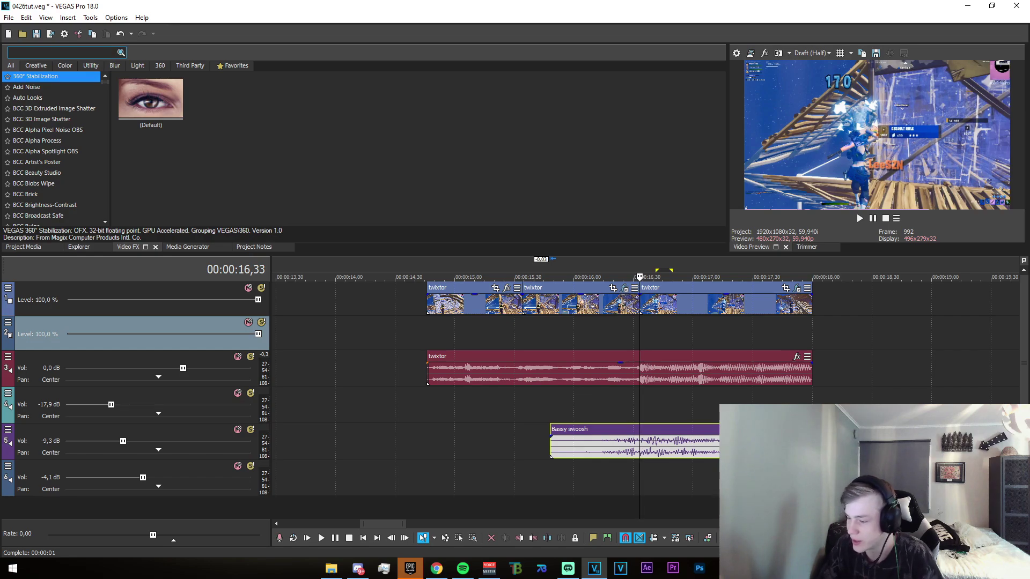
pyautogui.moveTo(655, 409)
pyautogui.mouseDown()
pyautogui.moveTo(618, 409)
pyautogui.moveTo(651, 407)
pyautogui.mouseUp()
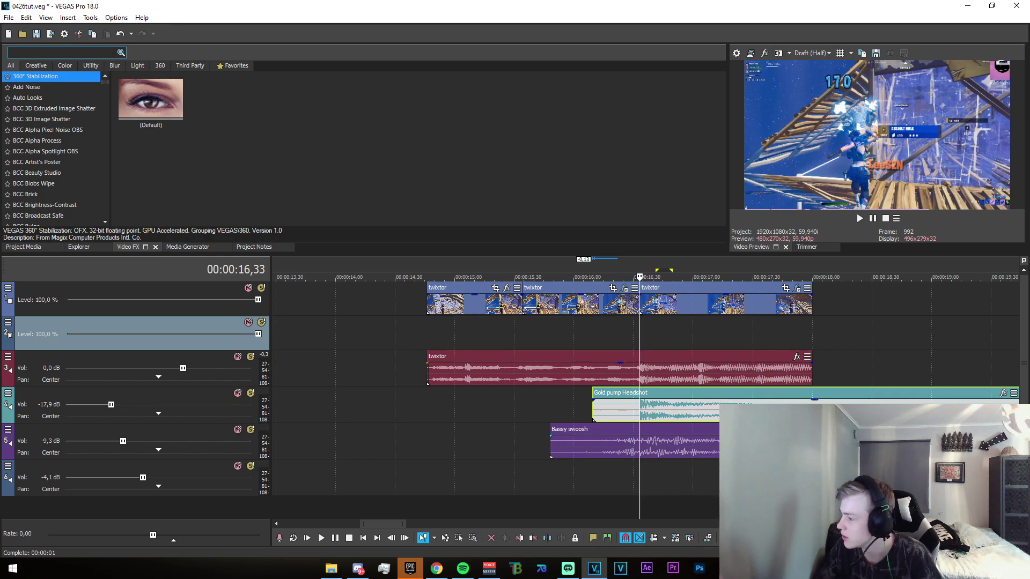
# Step: Add the Sniper SFX sound to the sixth track beneath the buildup and reverse it
pyautogui.moveTo(607, 448); pyautogui.dragTo(527, 486)
pyautogui.rightClick(646, 490)
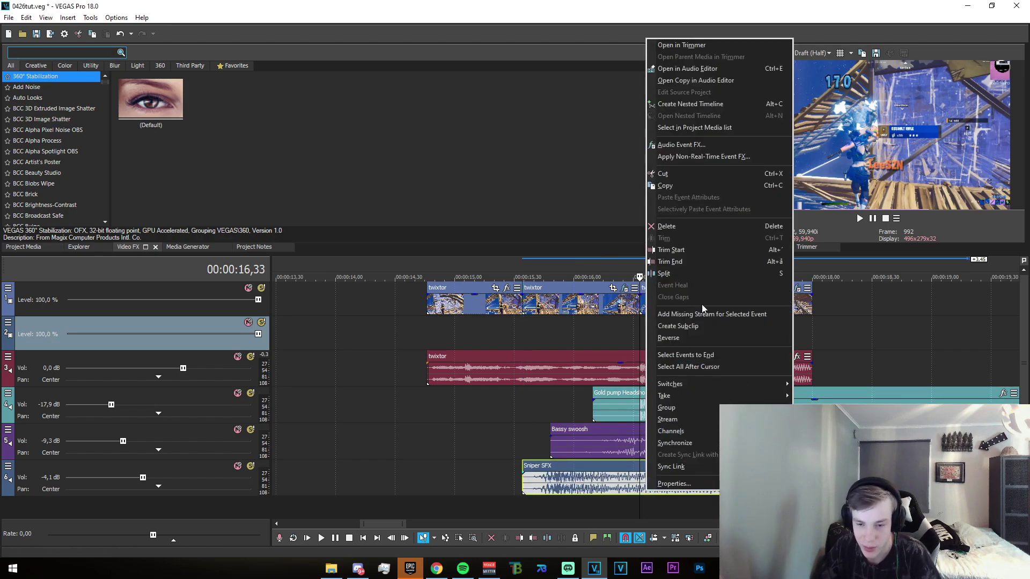
pyautogui.click(668, 338)
# Step: Trim the start of the reversed Sniper SFX and move it so its loud peak meets the kill shot
pyautogui.moveTo(525, 491); pyautogui.dragTo(745, 489)
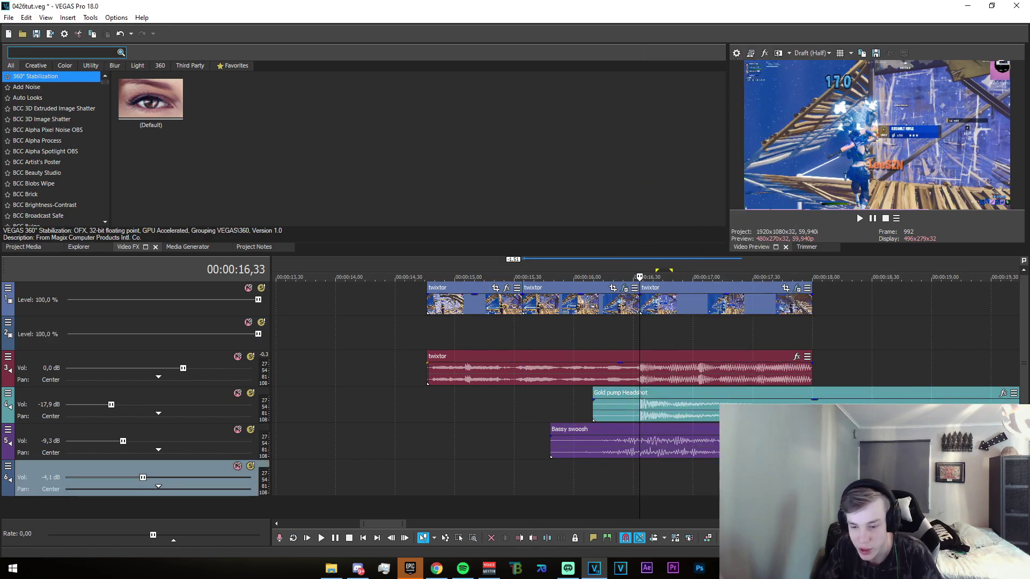
pyautogui.moveTo(919, 485); pyautogui.dragTo(585, 490)
pyautogui.scroll(2, 672, 485)
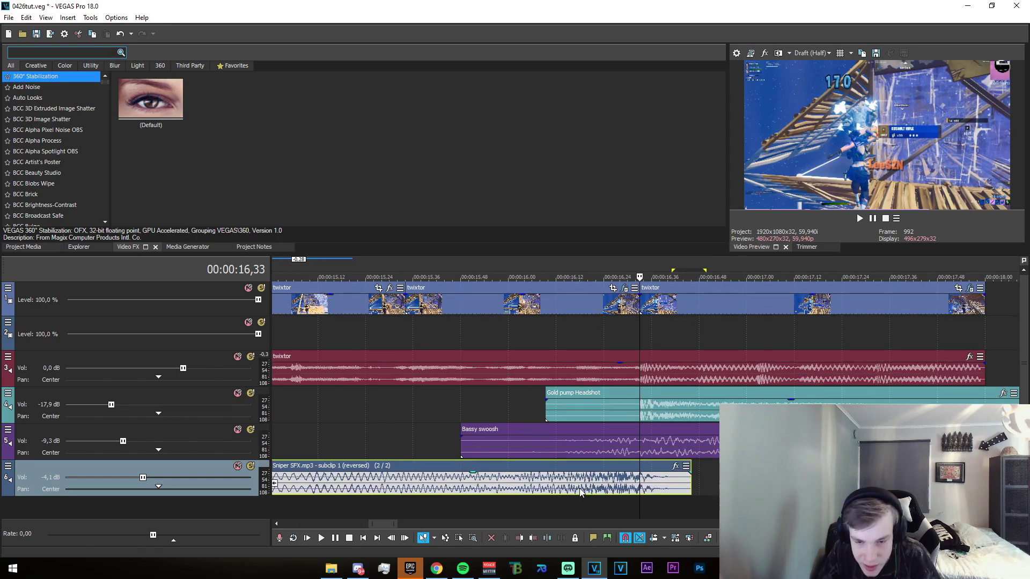
pyautogui.scroll(-2, 642, 496)
# Step: Trim the reversed Sniper SFX to start at the buildup segment's beginning at 00:00:15,34 and fade it in up to the impact
pyautogui.moveTo(439, 486); pyautogui.dragTo(521, 397)
pyautogui.click(519, 397)
pyautogui.scroll(2, 533, 421)
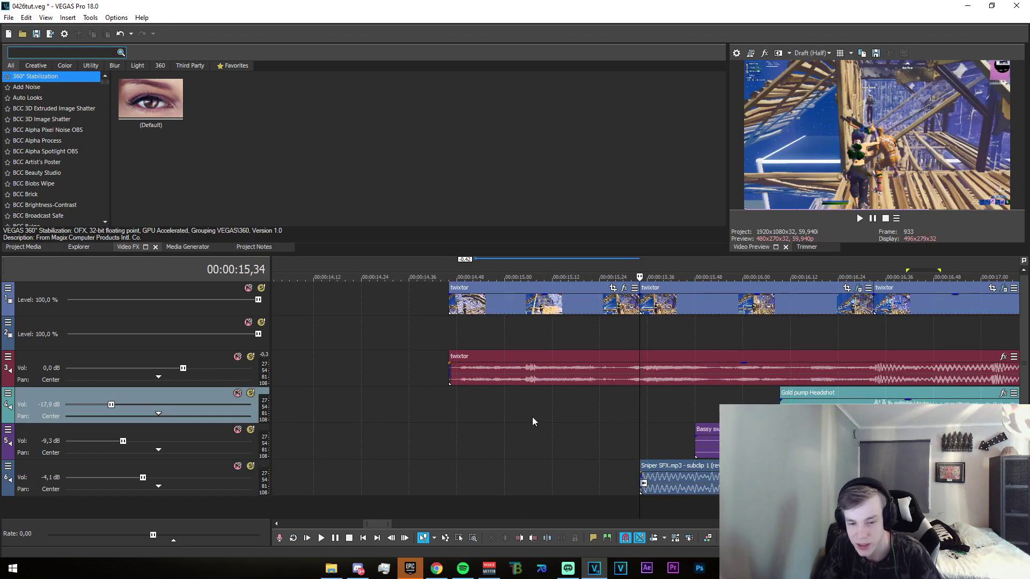
pyautogui.moveTo(640, 472); pyautogui.dragTo(873, 477)
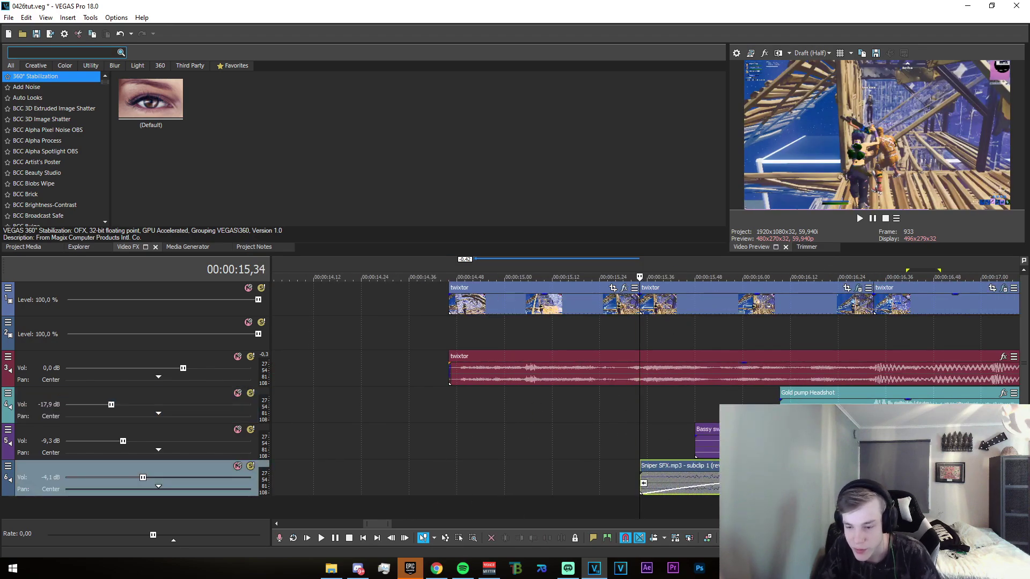
# Step: Mark a playback region around the whole edited clip starting at 00:00:14,16 and play it to hear the sound effects
pyautogui.scroll(-2, 869, 483)
pyautogui.moveTo(802, 483); pyautogui.dragTo(558, 483)
pyautogui.moveTo(558, 483); pyautogui.dragTo(562, 483)
pyautogui.click(562, 484)
pyautogui.press('space')
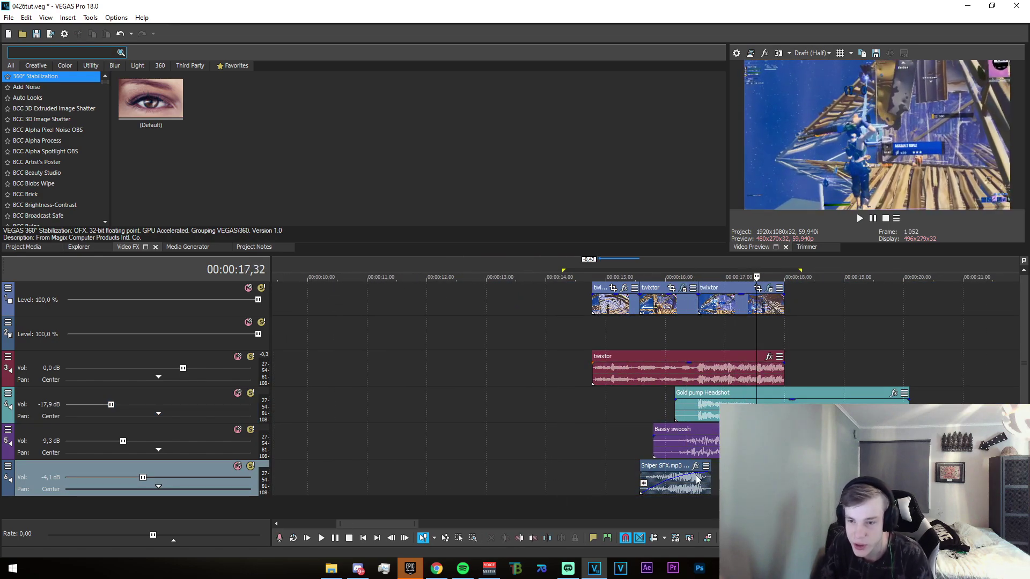
pyautogui.press('space')
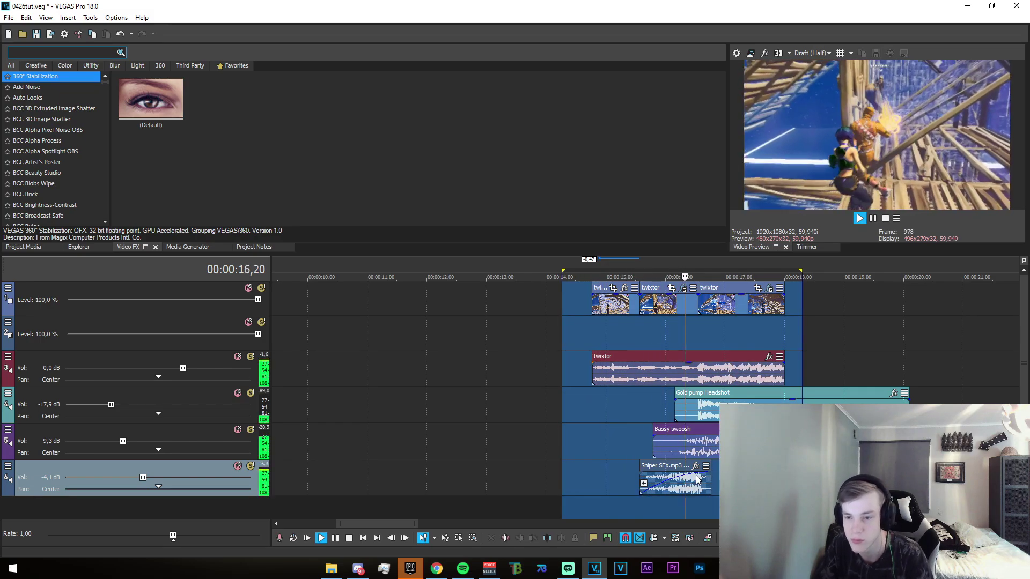
pyautogui.press('space')
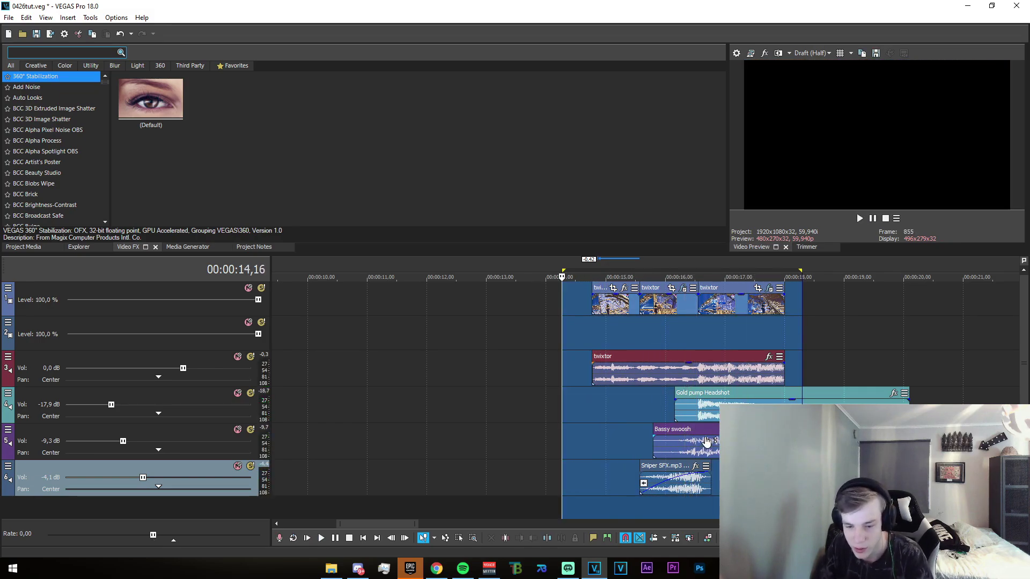
# Step: Lower the gain of the reversed Sniper SFX event and play the marked region to check the sound balance
pyautogui.moveTo(693, 469); pyautogui.dragTo(690, 489)
pyautogui.press('space')
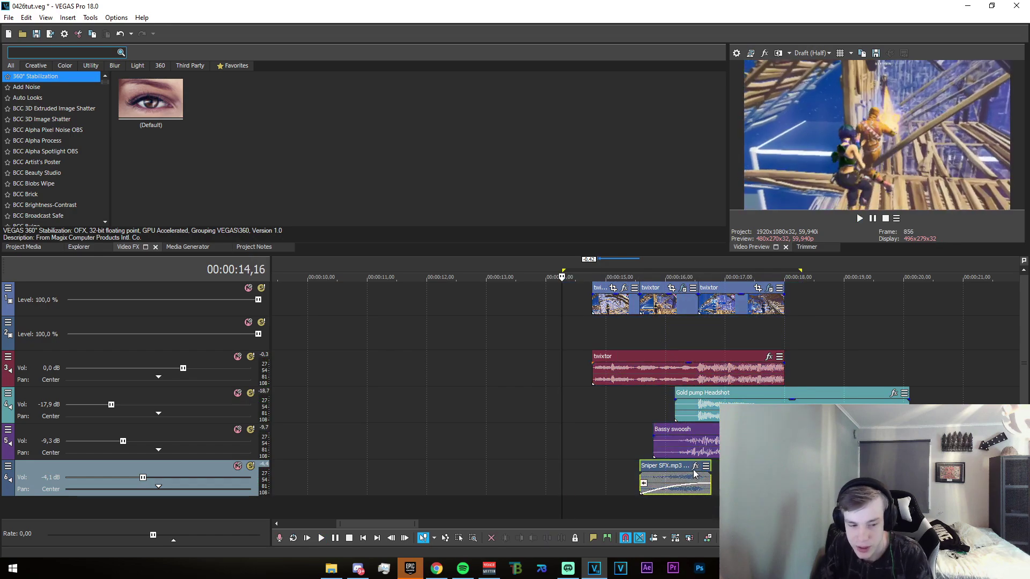
pyautogui.press('space')
pyautogui.press('space')
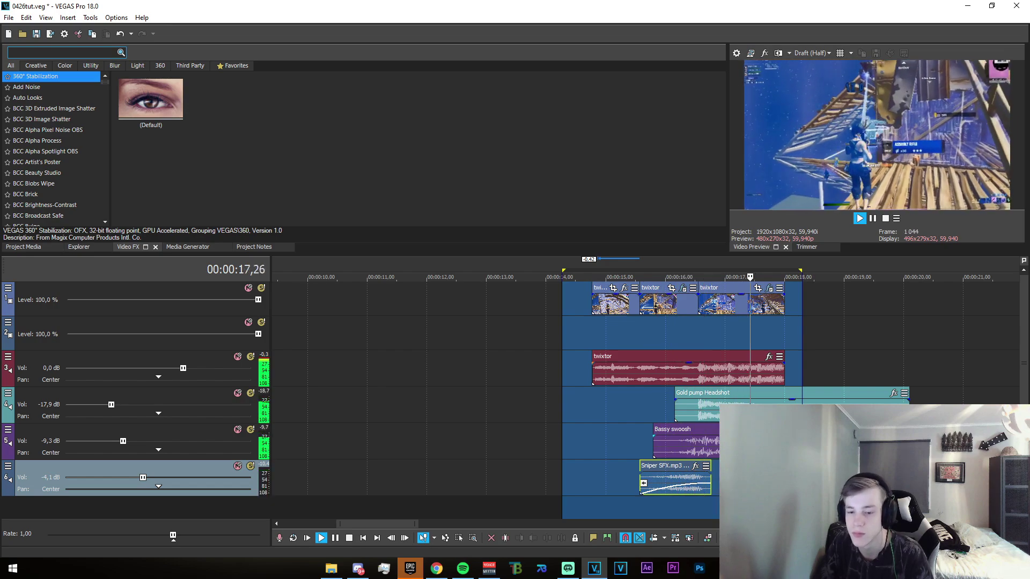
pyautogui.click(678, 343)
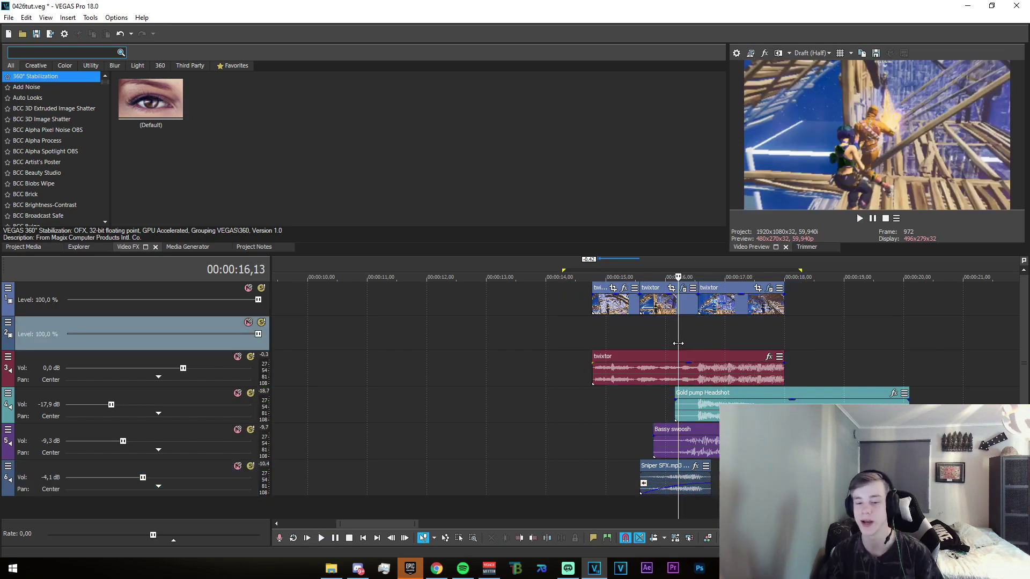